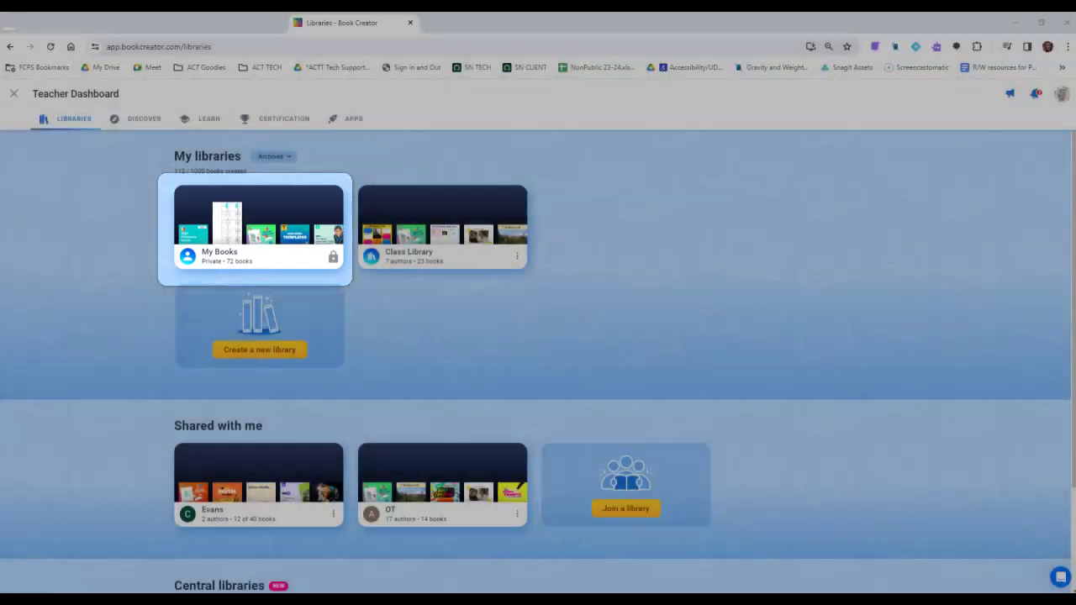
Open the My Books library and show it as a carousel, starting with High Frequency Words Set 1A
left_click(258, 225)
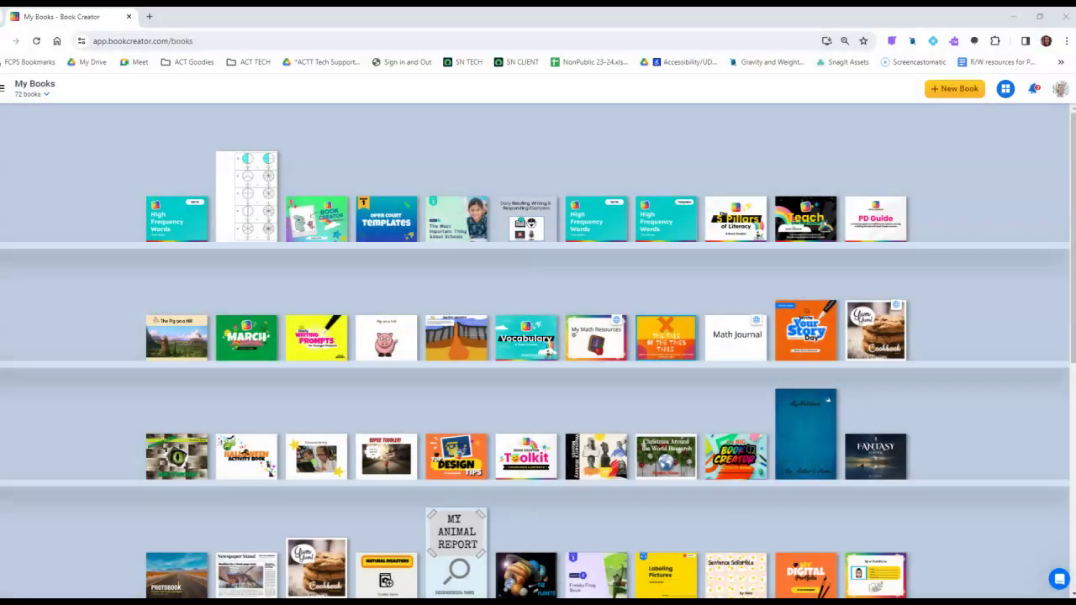
left_click(1004, 94)
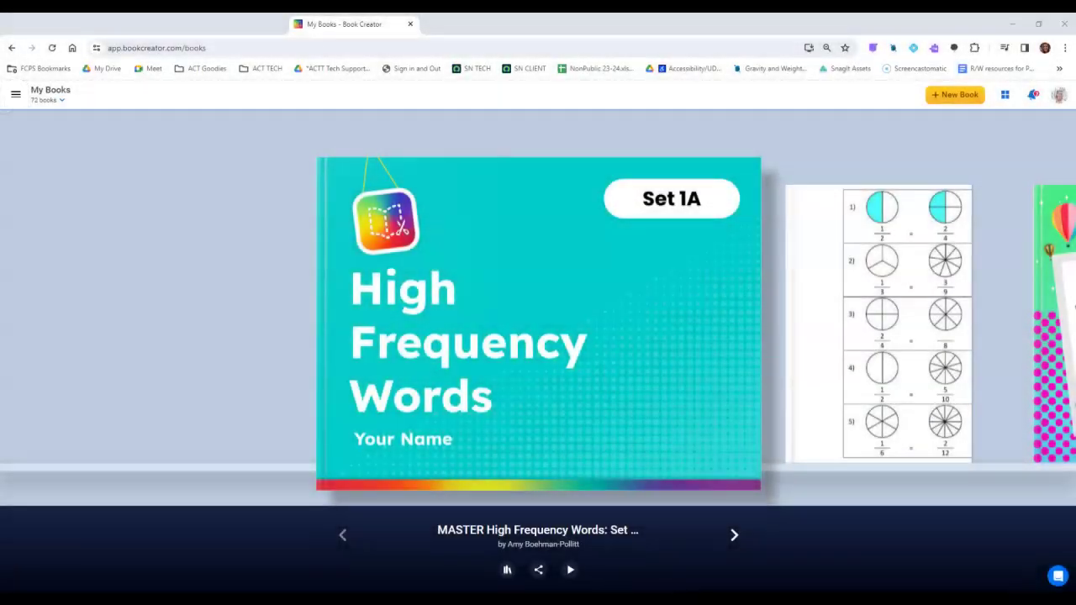
Return to the Teacher Dashboard and browse Discover's featured collections, such as STEM Notebooks
left_click(15, 95)
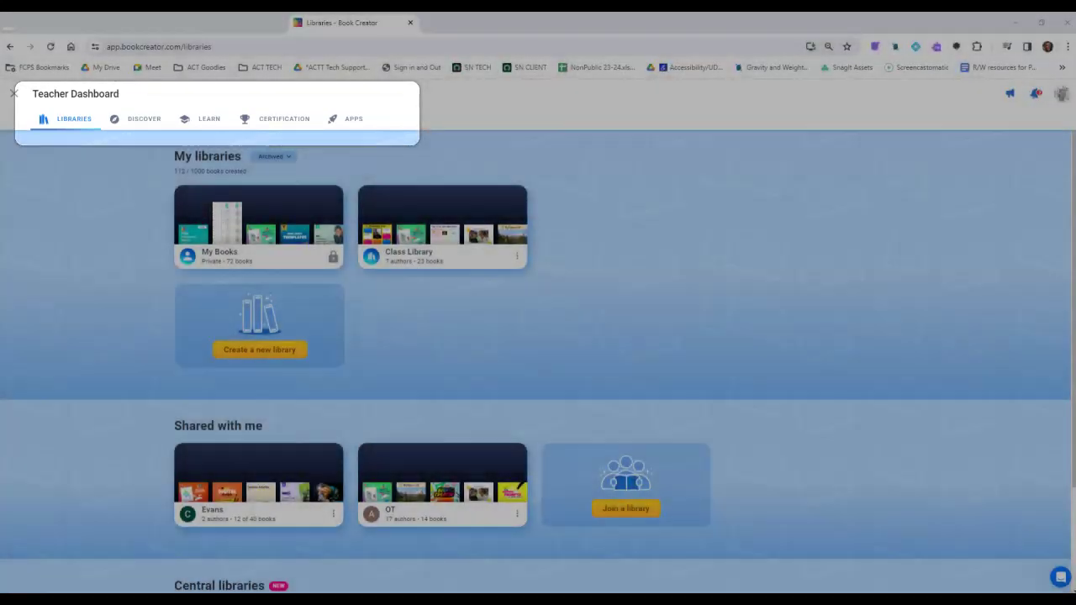
left_click(135, 116)
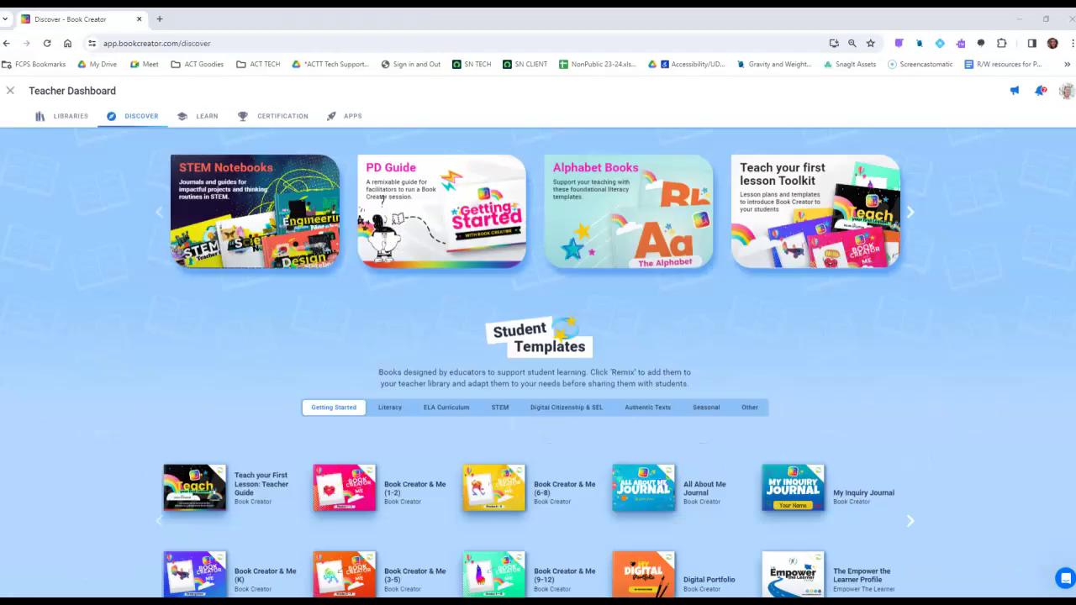